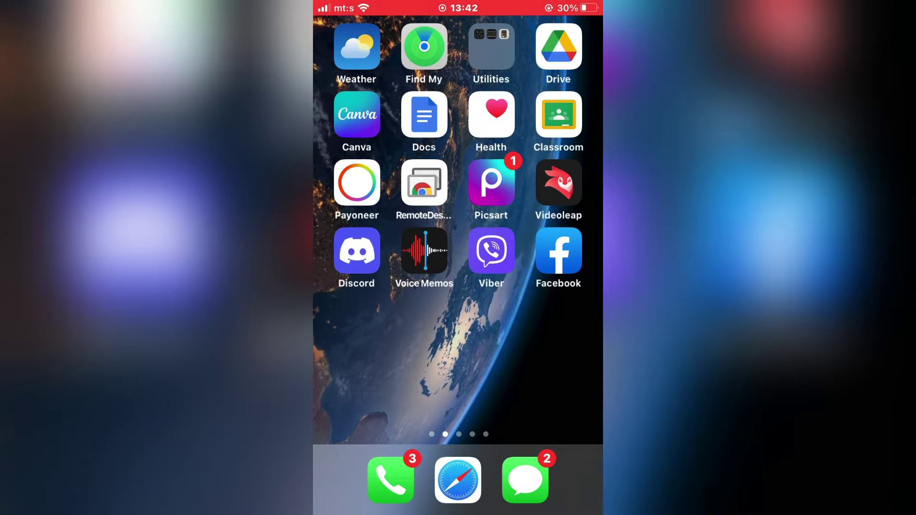
Launch Facebook and open your own profile from the profile picture.
{"action": "left_click", "coordinate": [558, 252]}
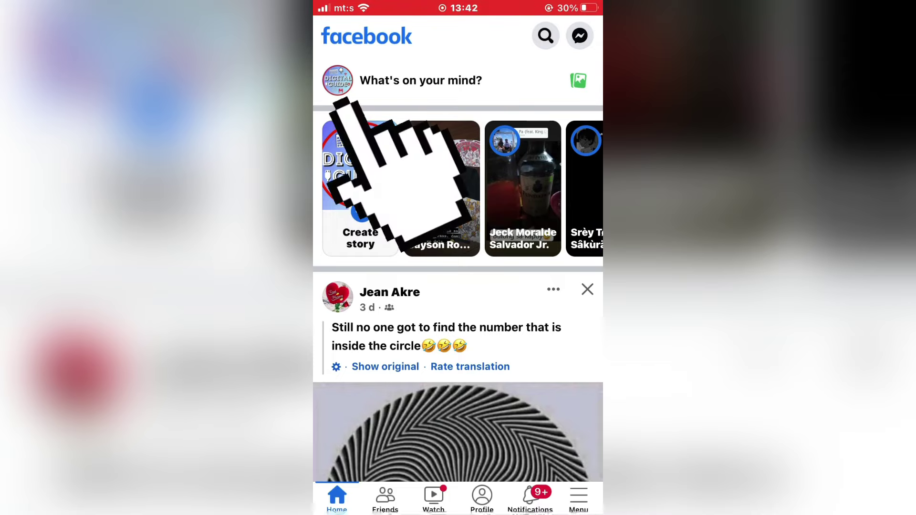
{"action": "left_click", "coordinate": [338, 81]}
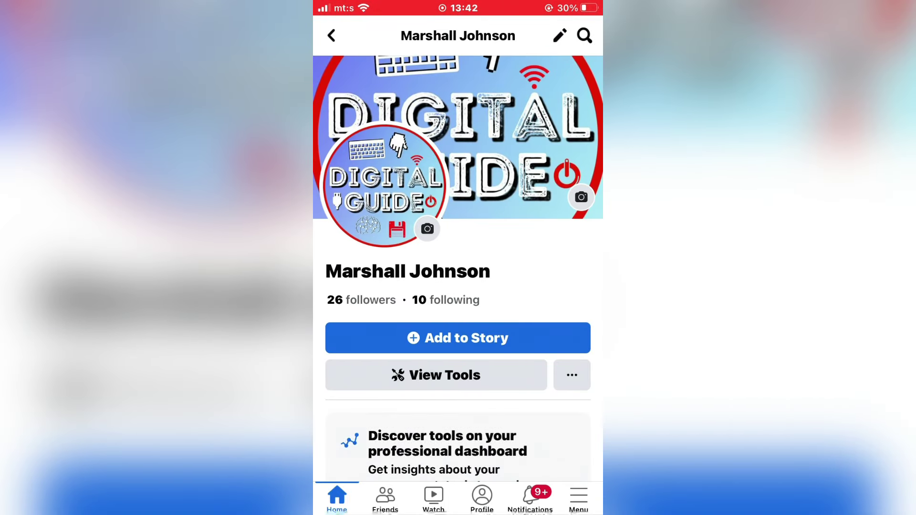
From the profile's '...' settings, choose 'Turn professional mode off'.
{"action": "left_click", "coordinate": [571, 375]}
{"action": "scroll", "coordinate": [458, 286], "scroll_direction": "down", "scroll_amount": 3}
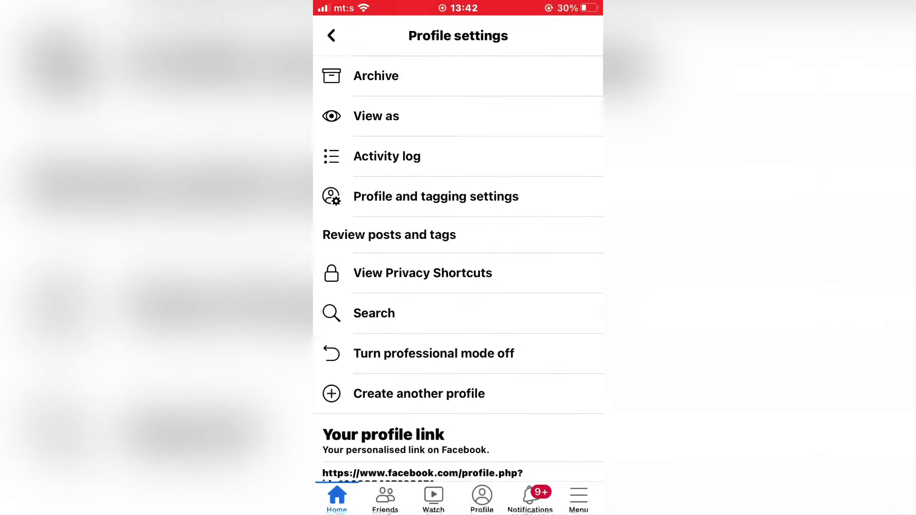
{"action": "left_click", "coordinate": [433, 353]}
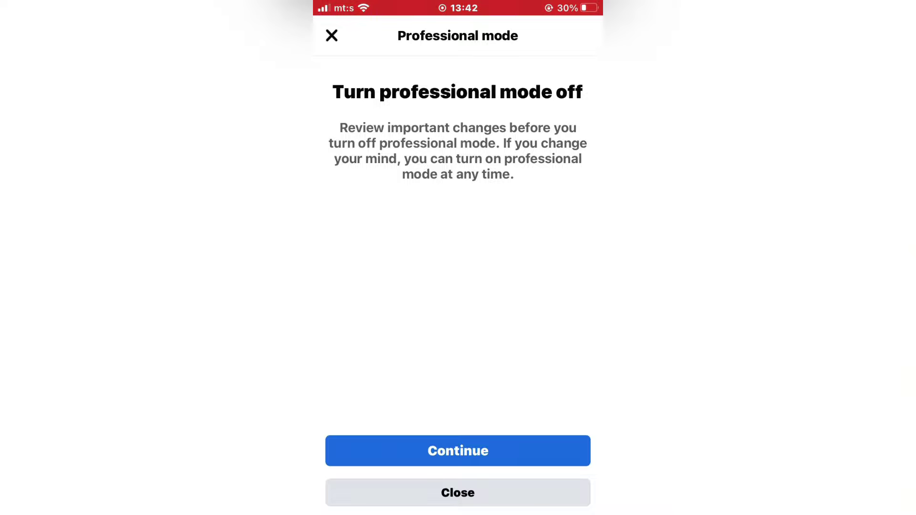
Continue past the review of changes and confirm with Turn Off.
{"action": "left_click", "coordinate": [458, 450]}
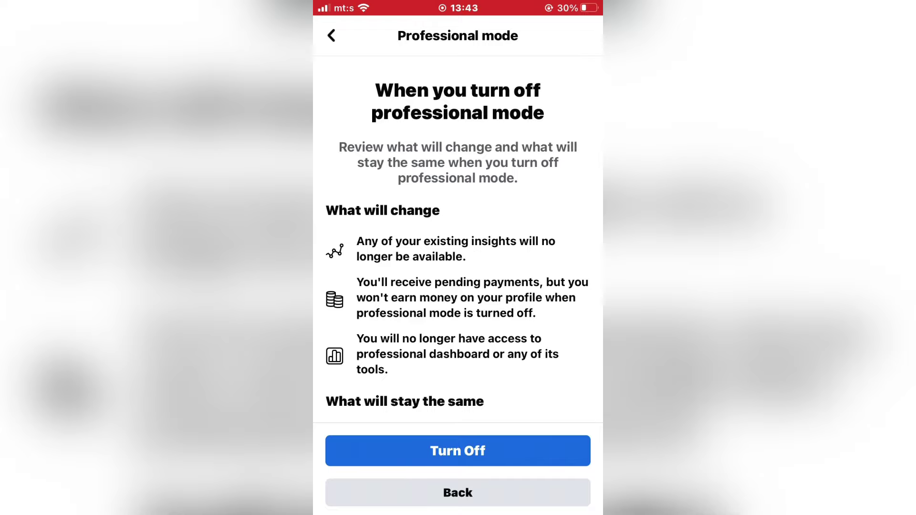
{"action": "left_click", "coordinate": [457, 450]}
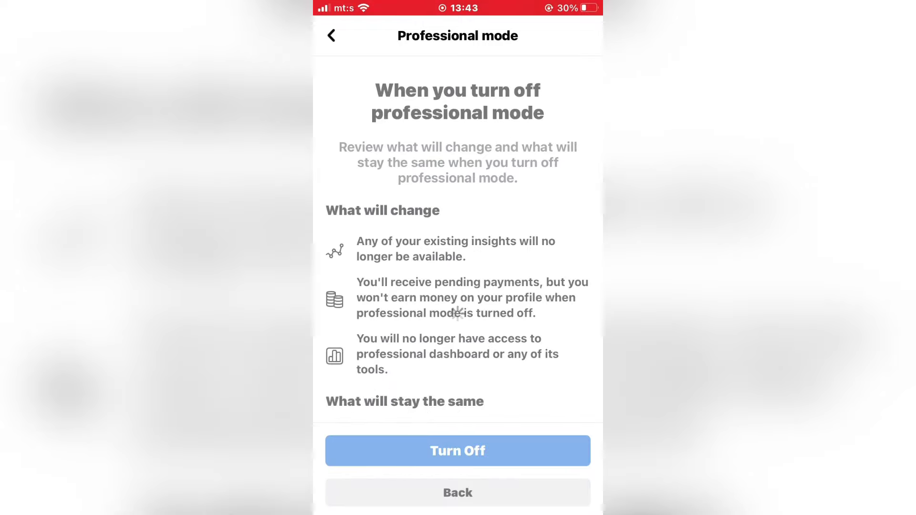